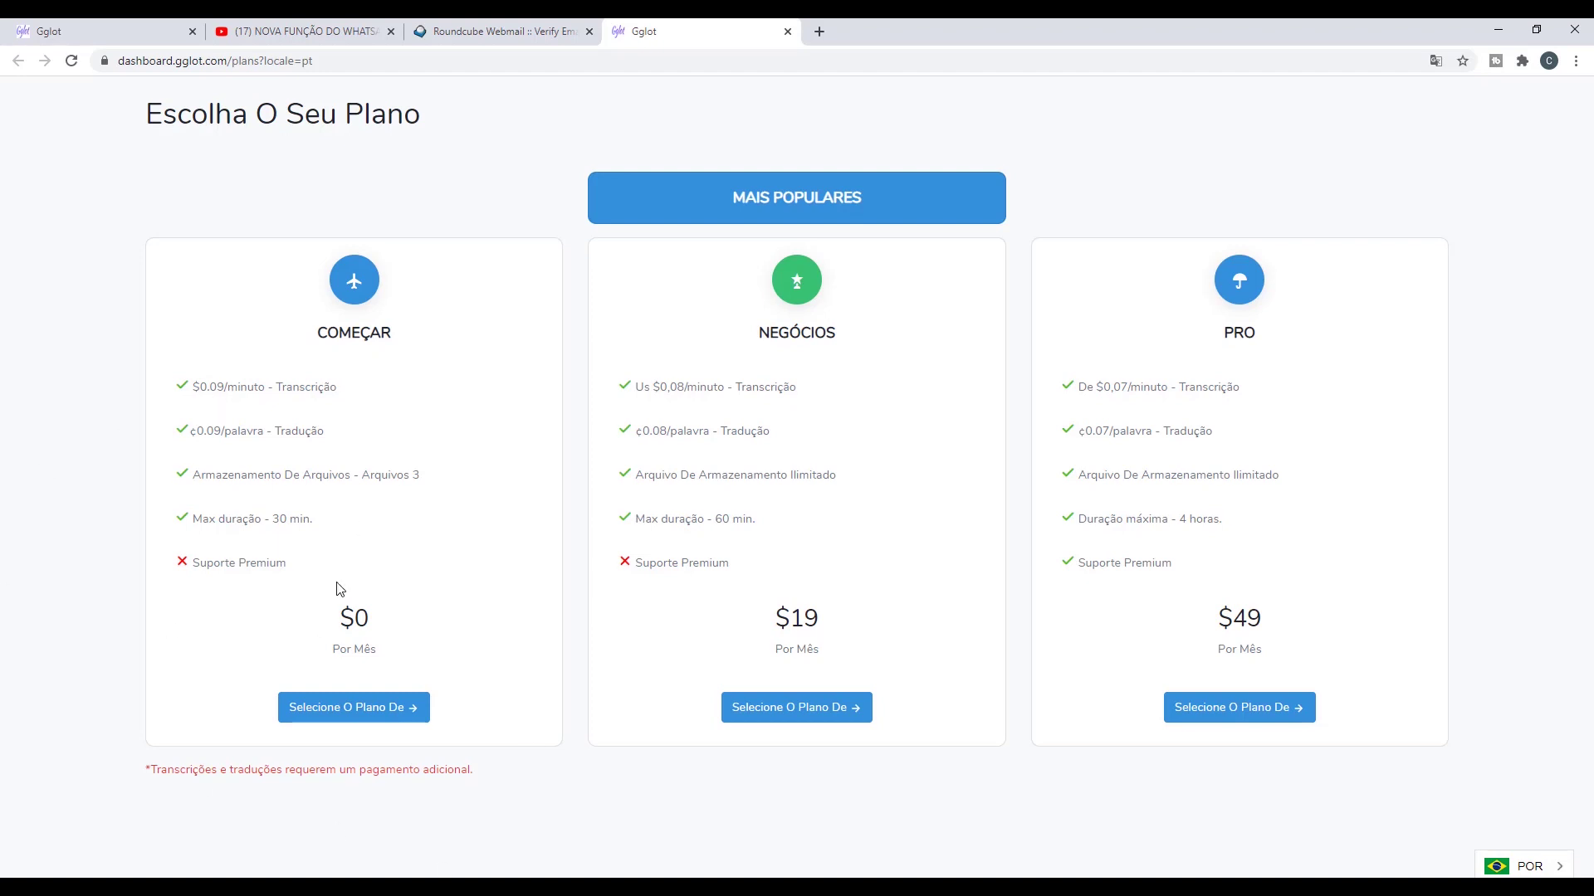
- Select the $0 Começar plan and open the Transcrições page
left_click(366, 715)
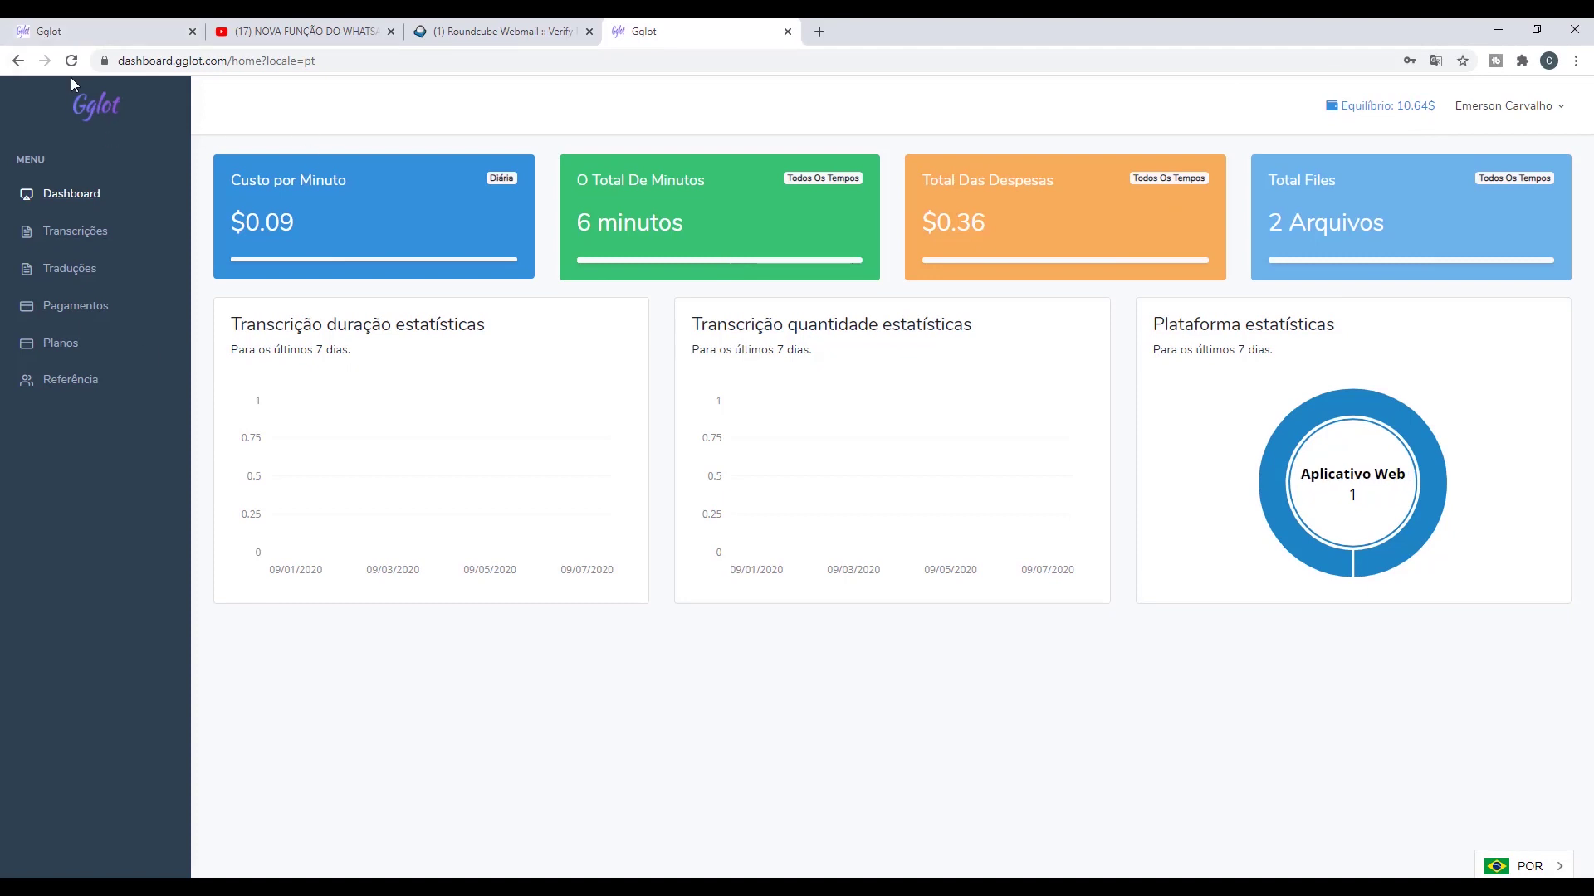
left_click(74, 237)
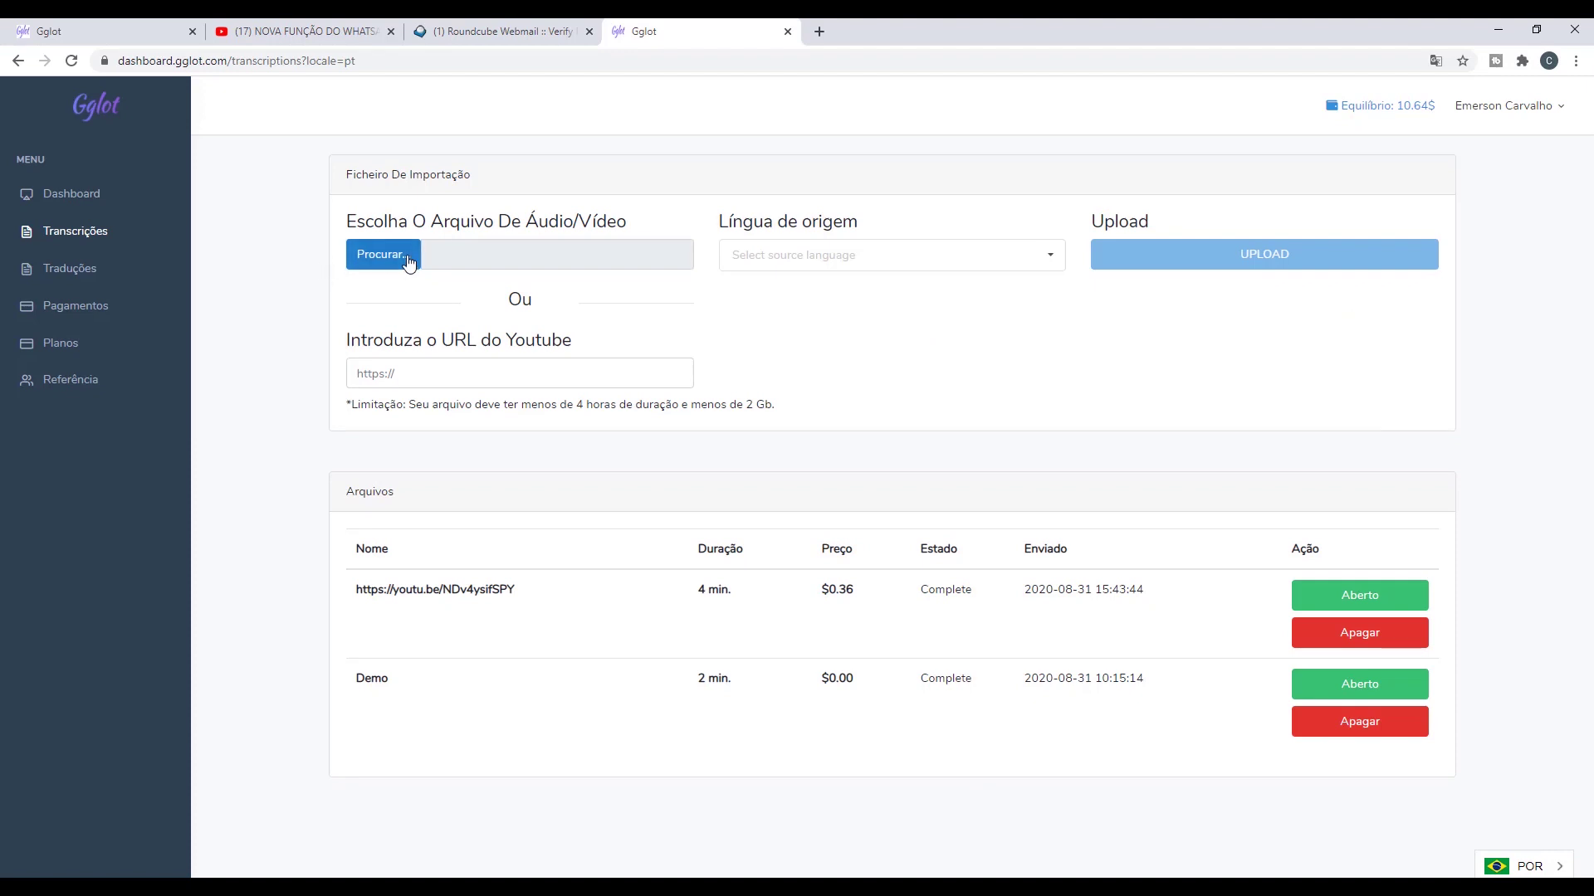
left_click(729, 249)
left_click(386, 360)
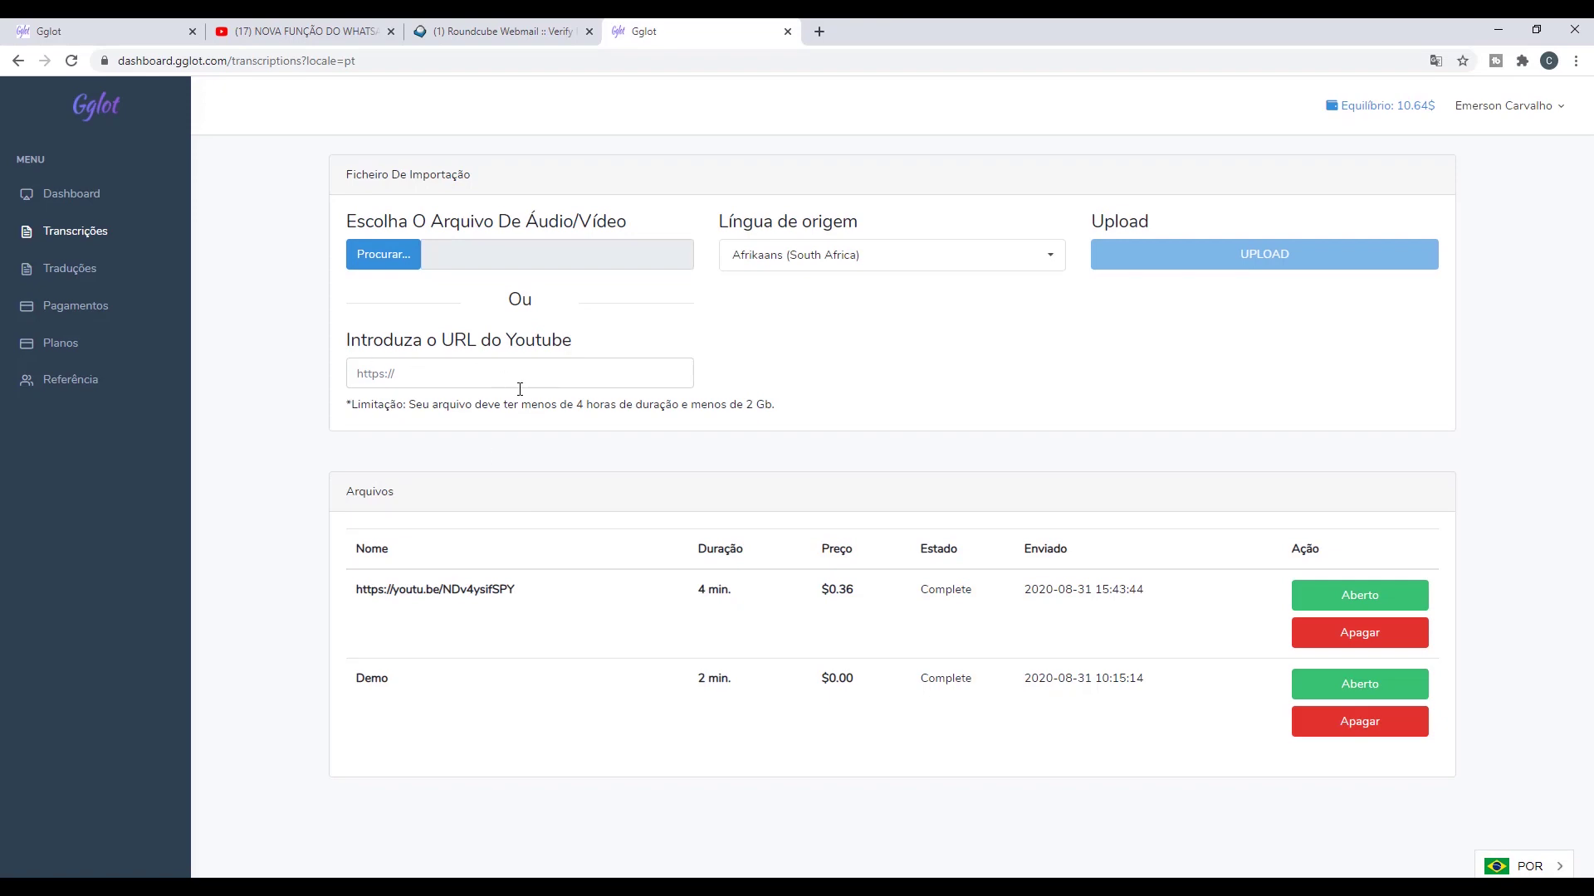
- Copy the share link of the YouTube video "NOVA FUNÇÃO DO WHATSAPP - BUSCA AVANÇADA"
left_click(299, 30)
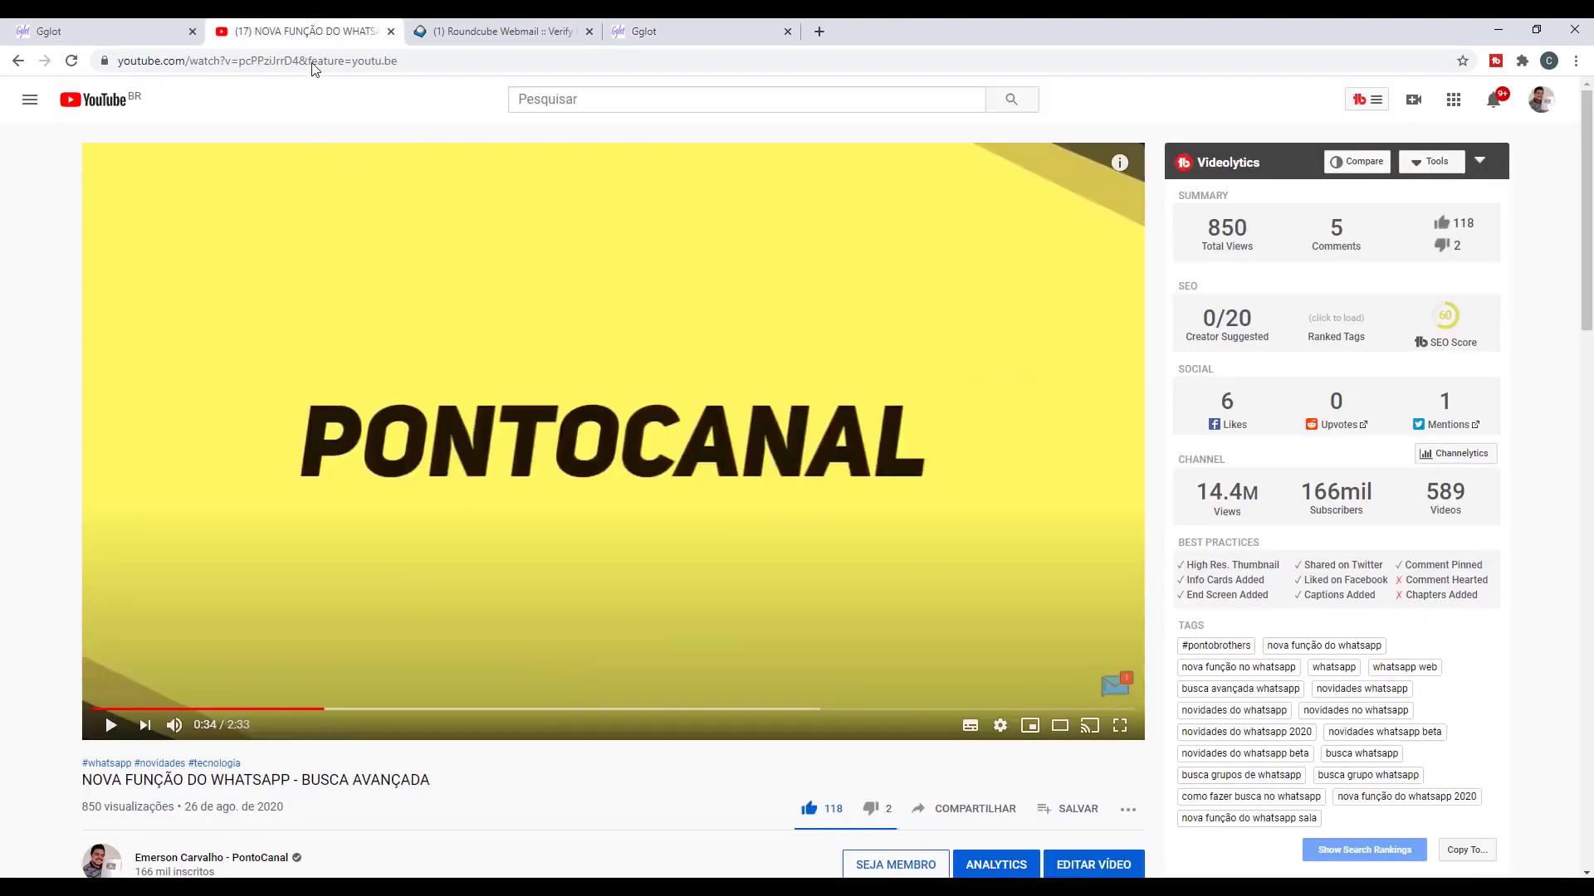
scroll(744, 693, "down", 2)
scroll(515, 508, "up", 2)
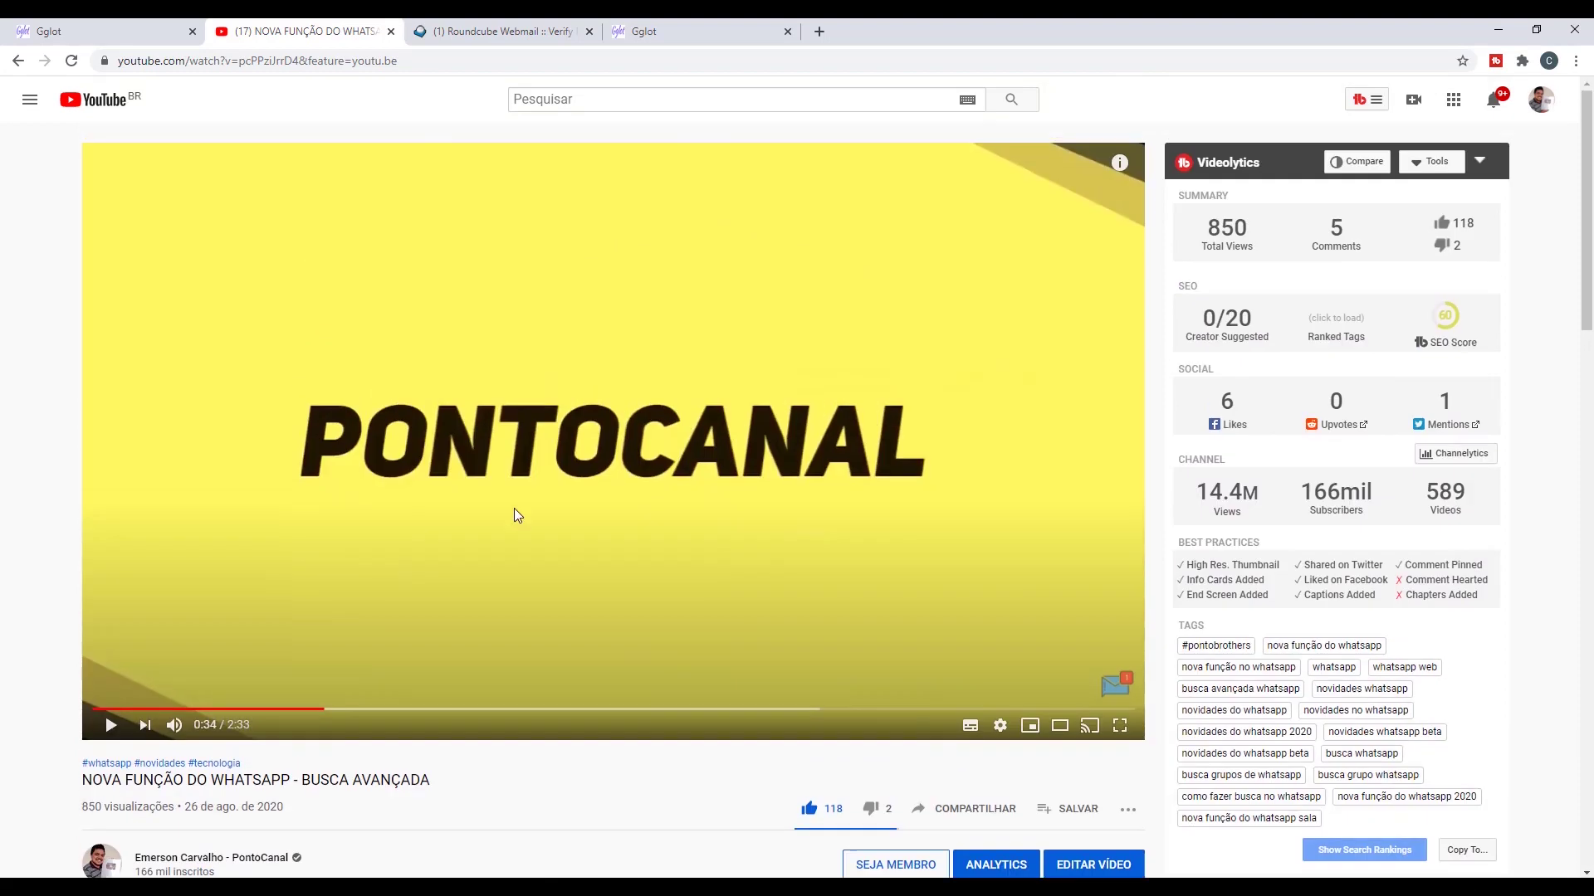
left_click(991, 810)
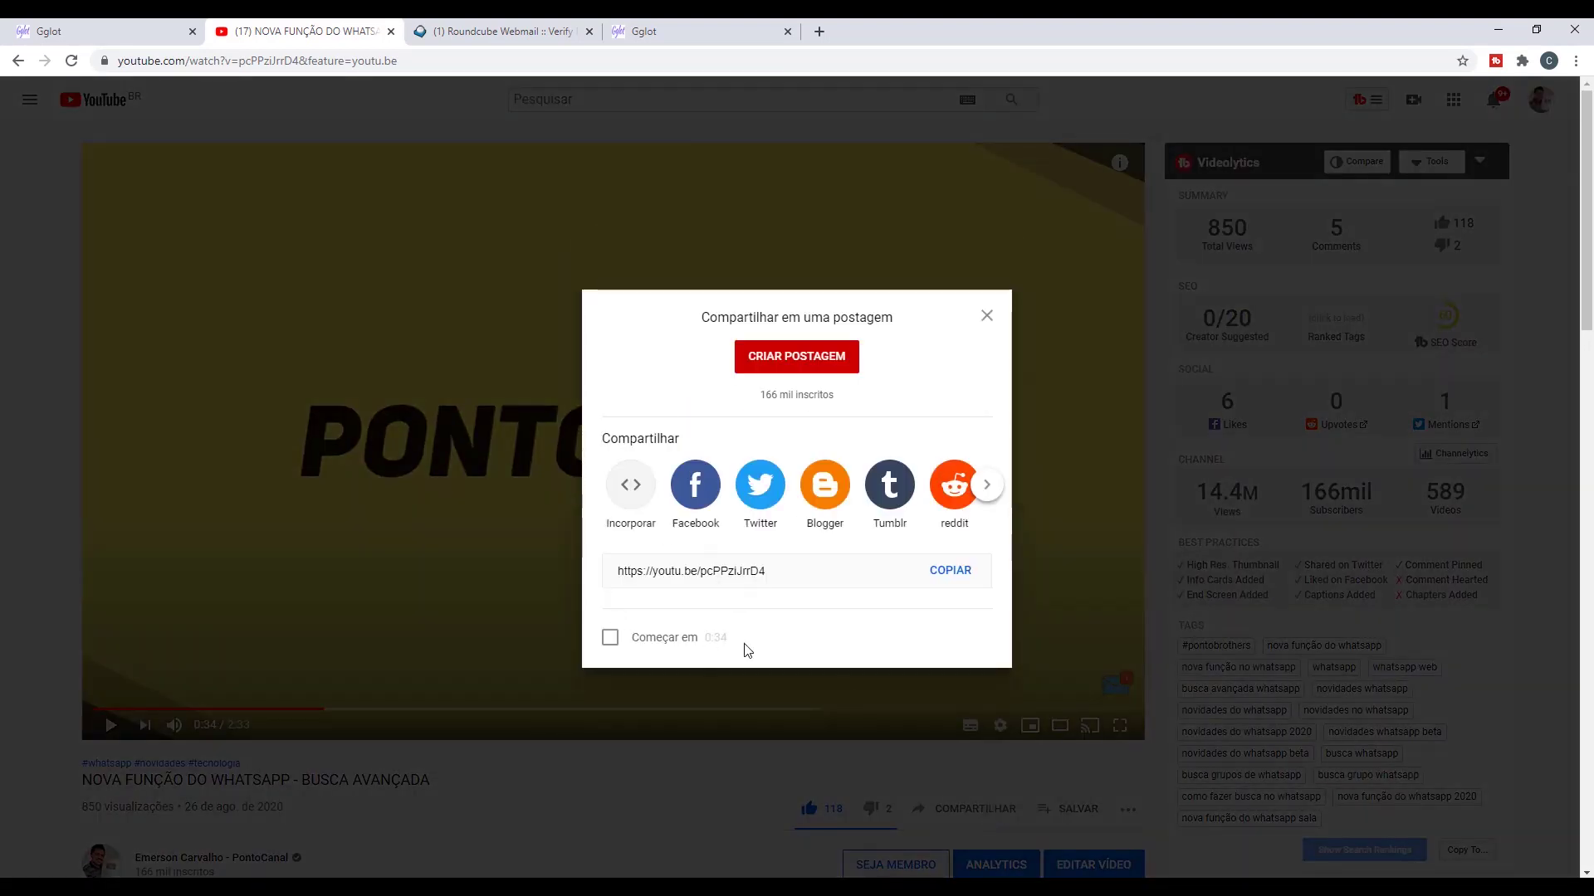
left_click(950, 570)
key("ctrl+c")
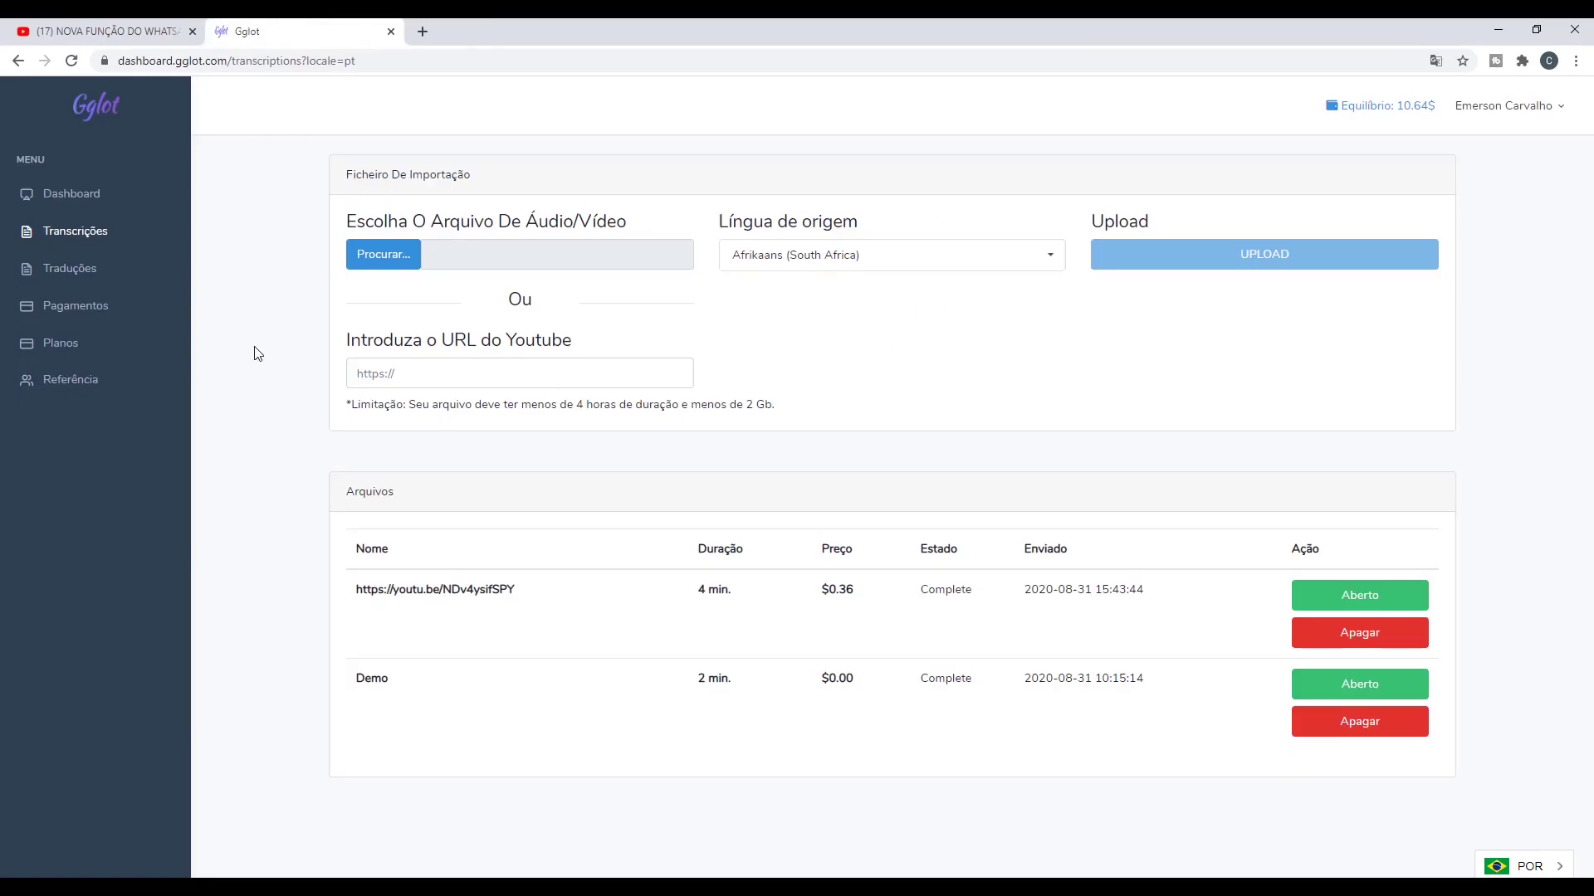
- Upload the copied YouTube link to Gglot with Portuguese (Brazil) as the source language and 1 speaker
left_click(445, 373)
key("ctrl+v")
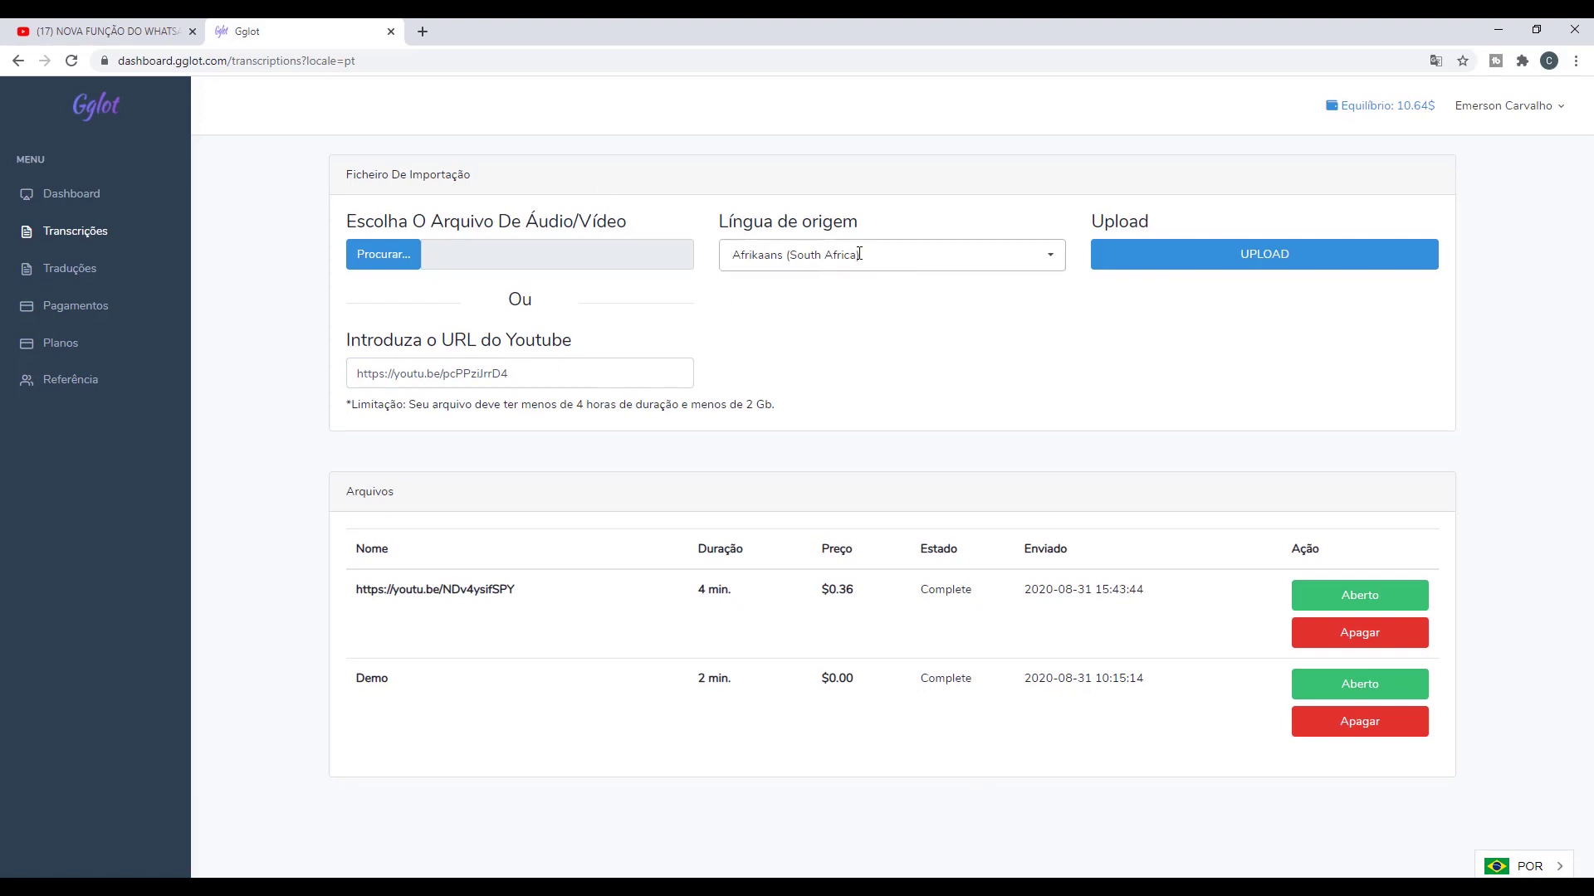
left_click(1052, 263)
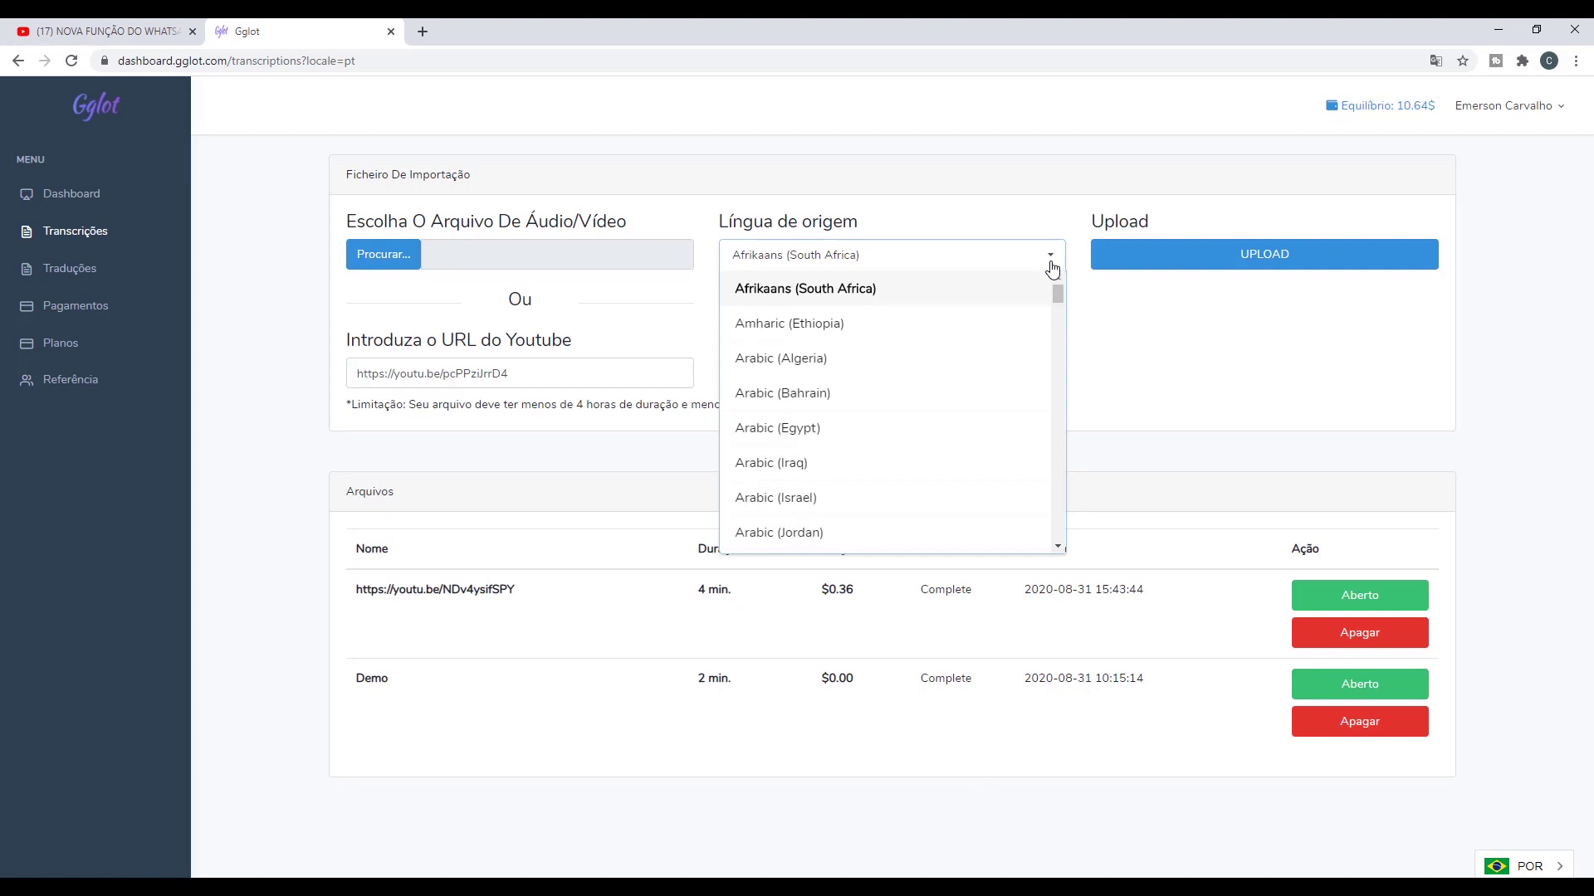
scroll(899, 494, "down", 15)
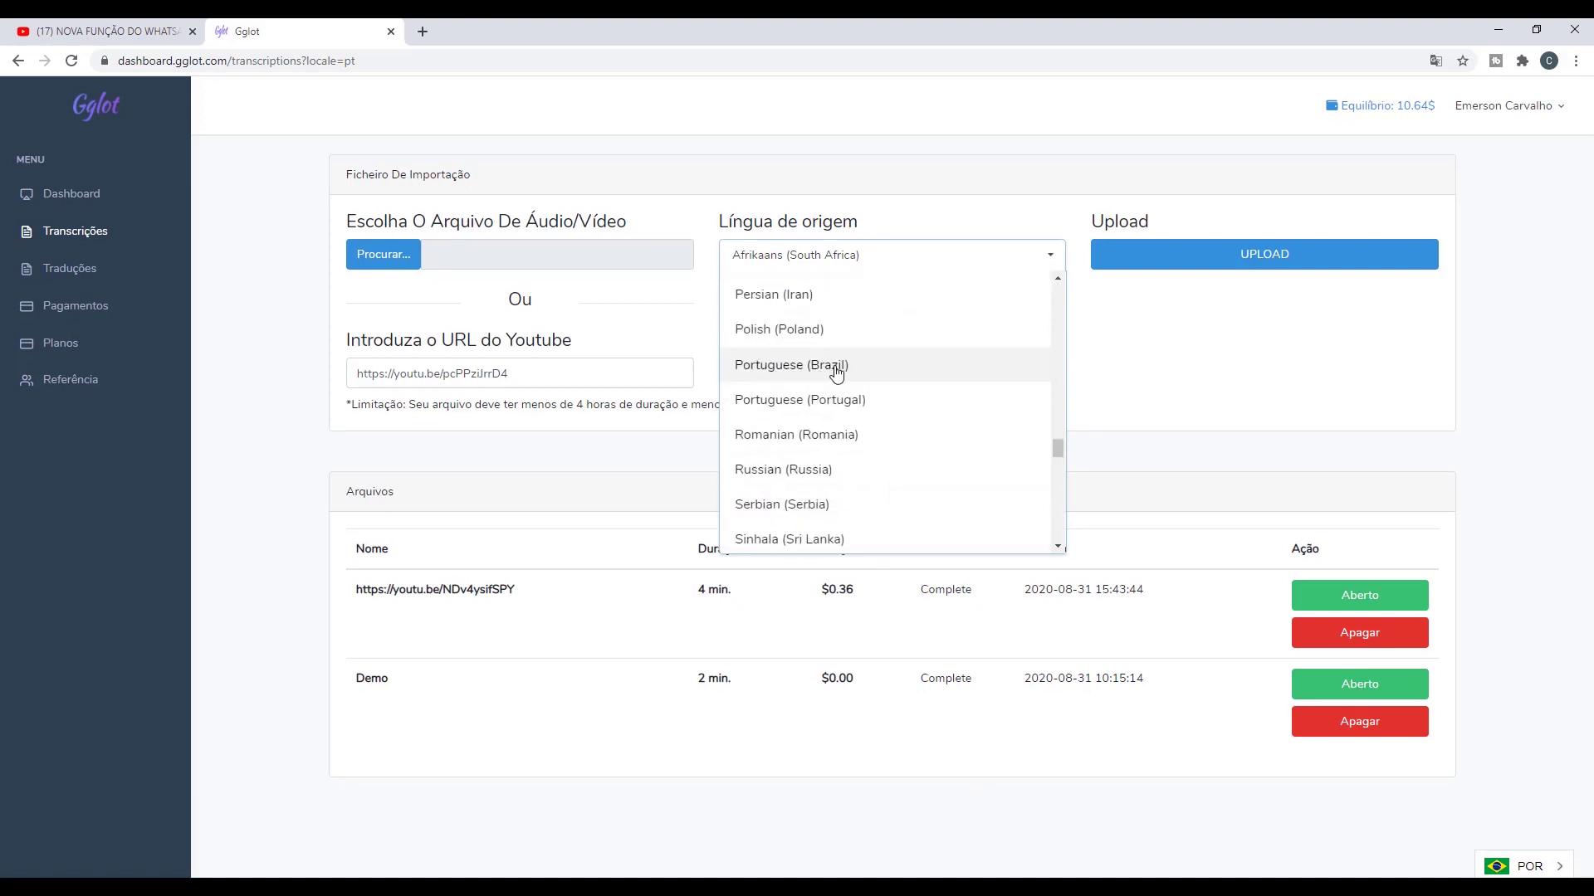
left_click(837, 375)
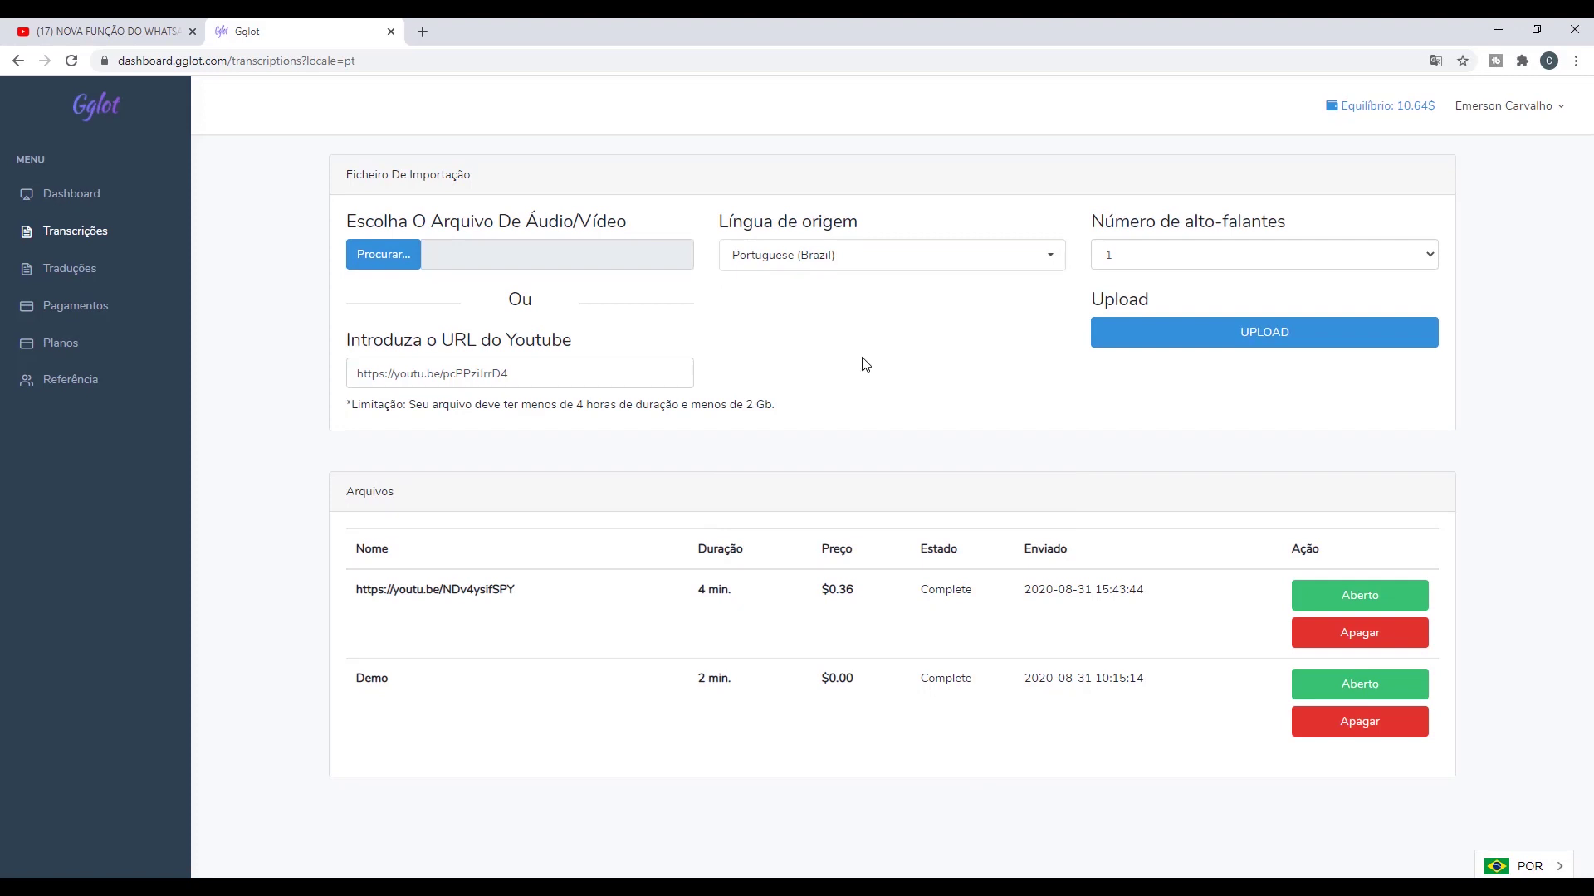
left_click(1228, 259)
left_click(1227, 281)
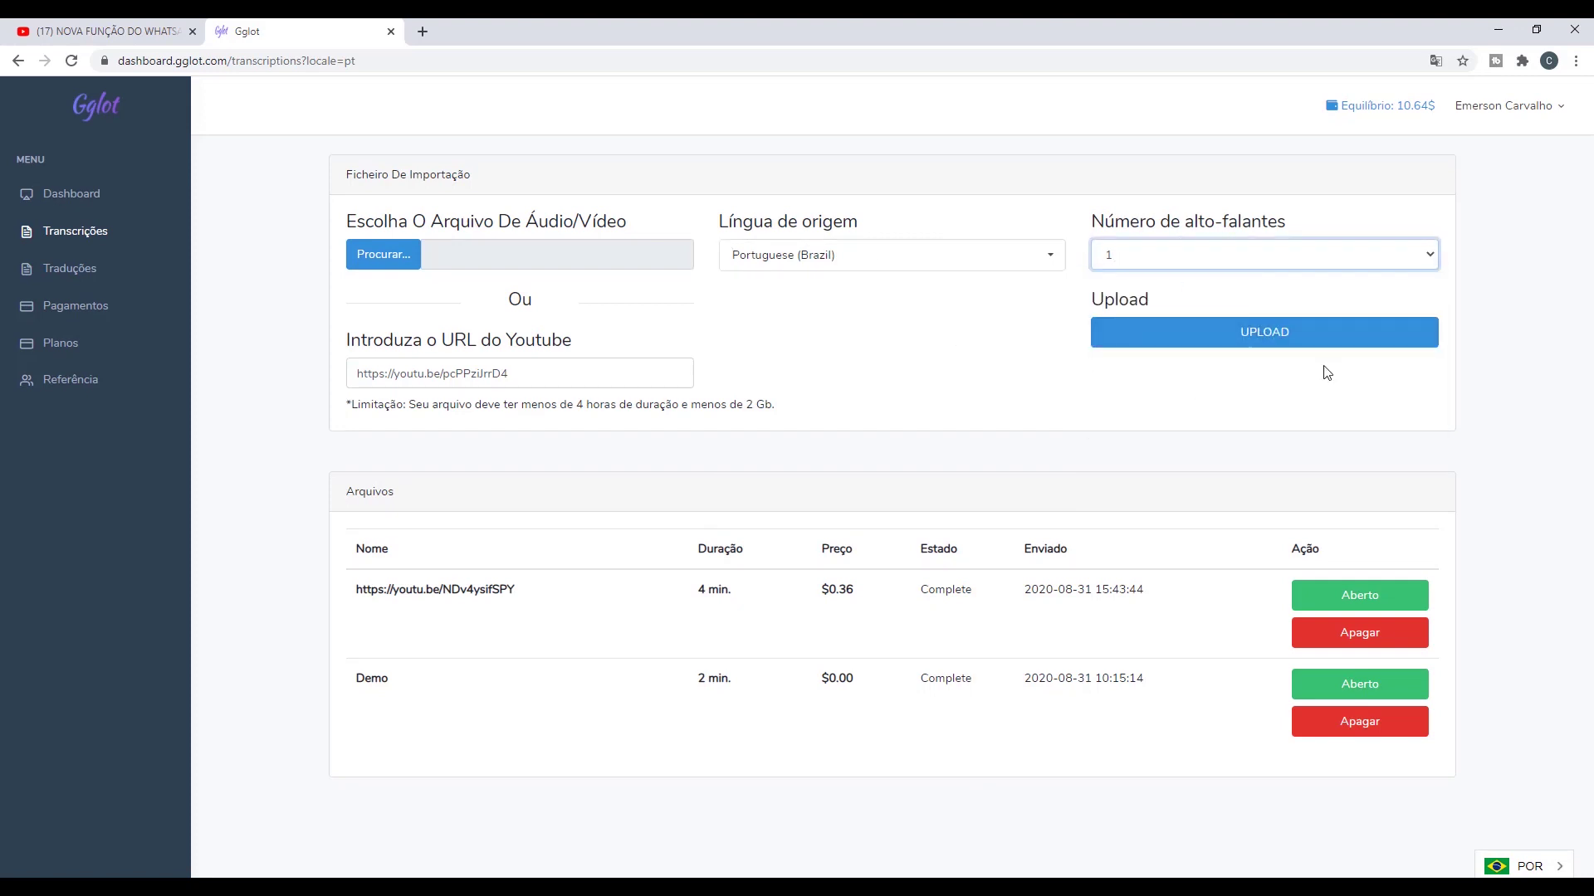
left_click(1250, 345)
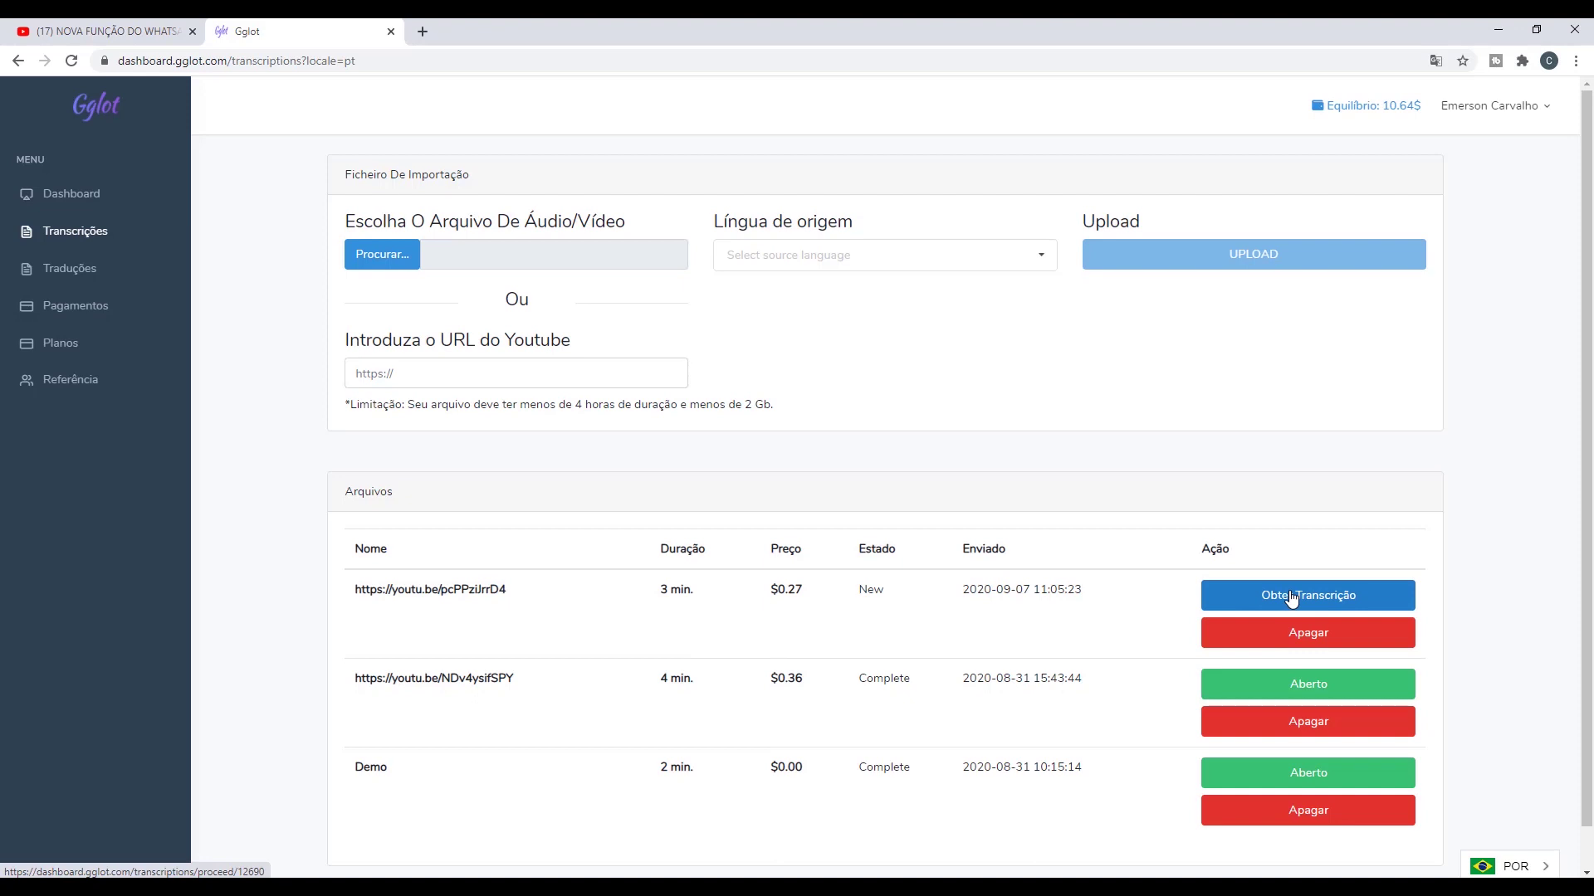
- Obtain the transcription of the newly uploaded video and open the finished transcript for editing
left_click_drag(762, 591, 817, 599)
left_click(785, 610)
left_click_drag(767, 591, 818, 589)
left_click_drag(657, 591, 712, 591)
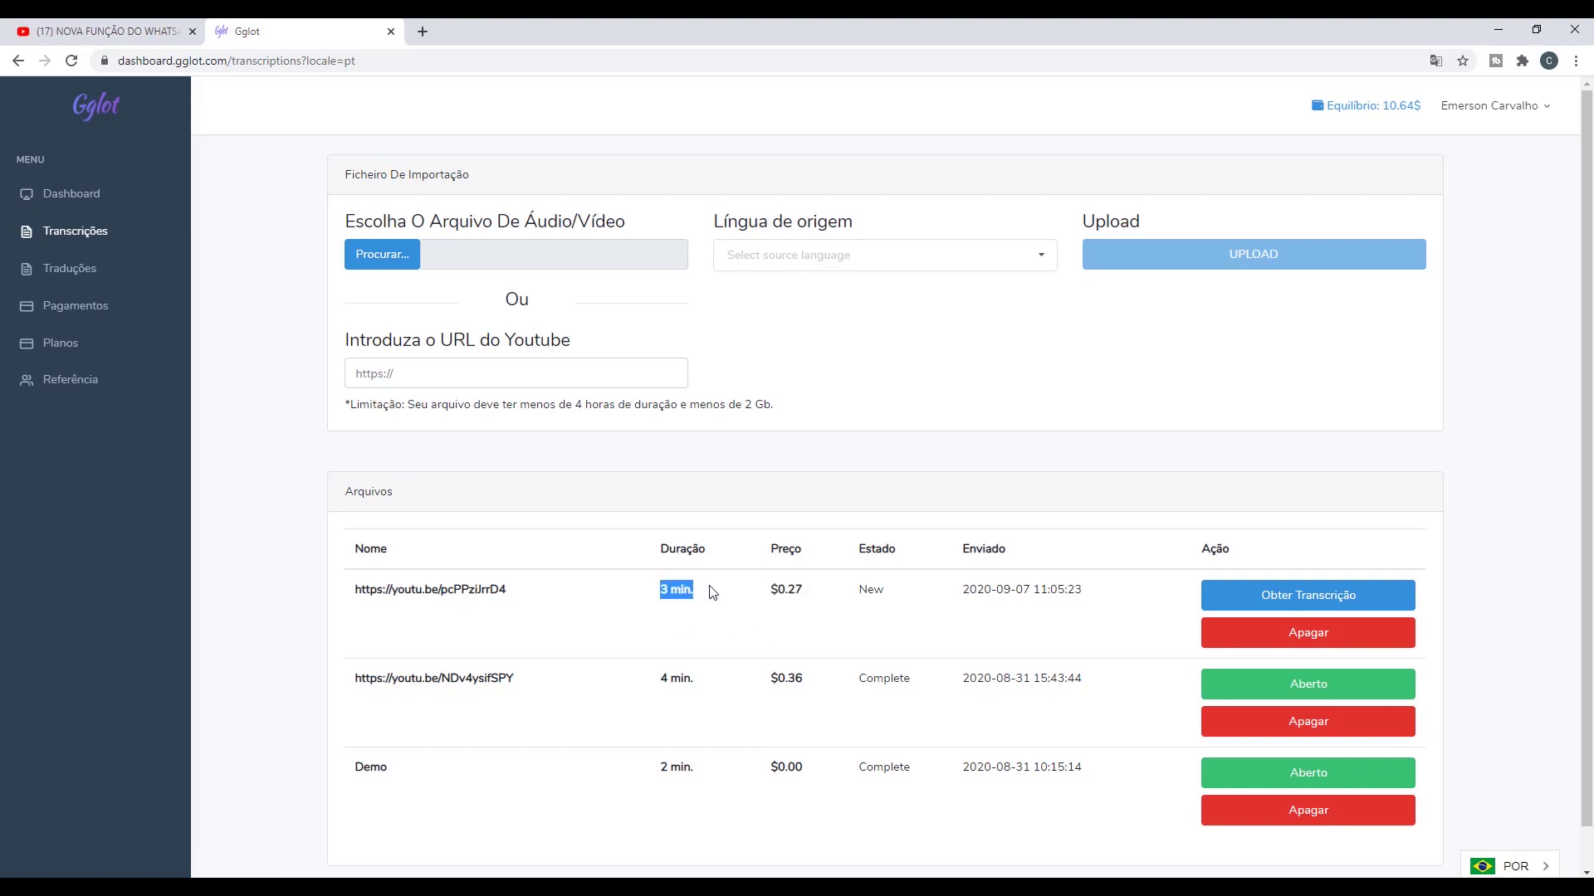
left_click(1300, 597)
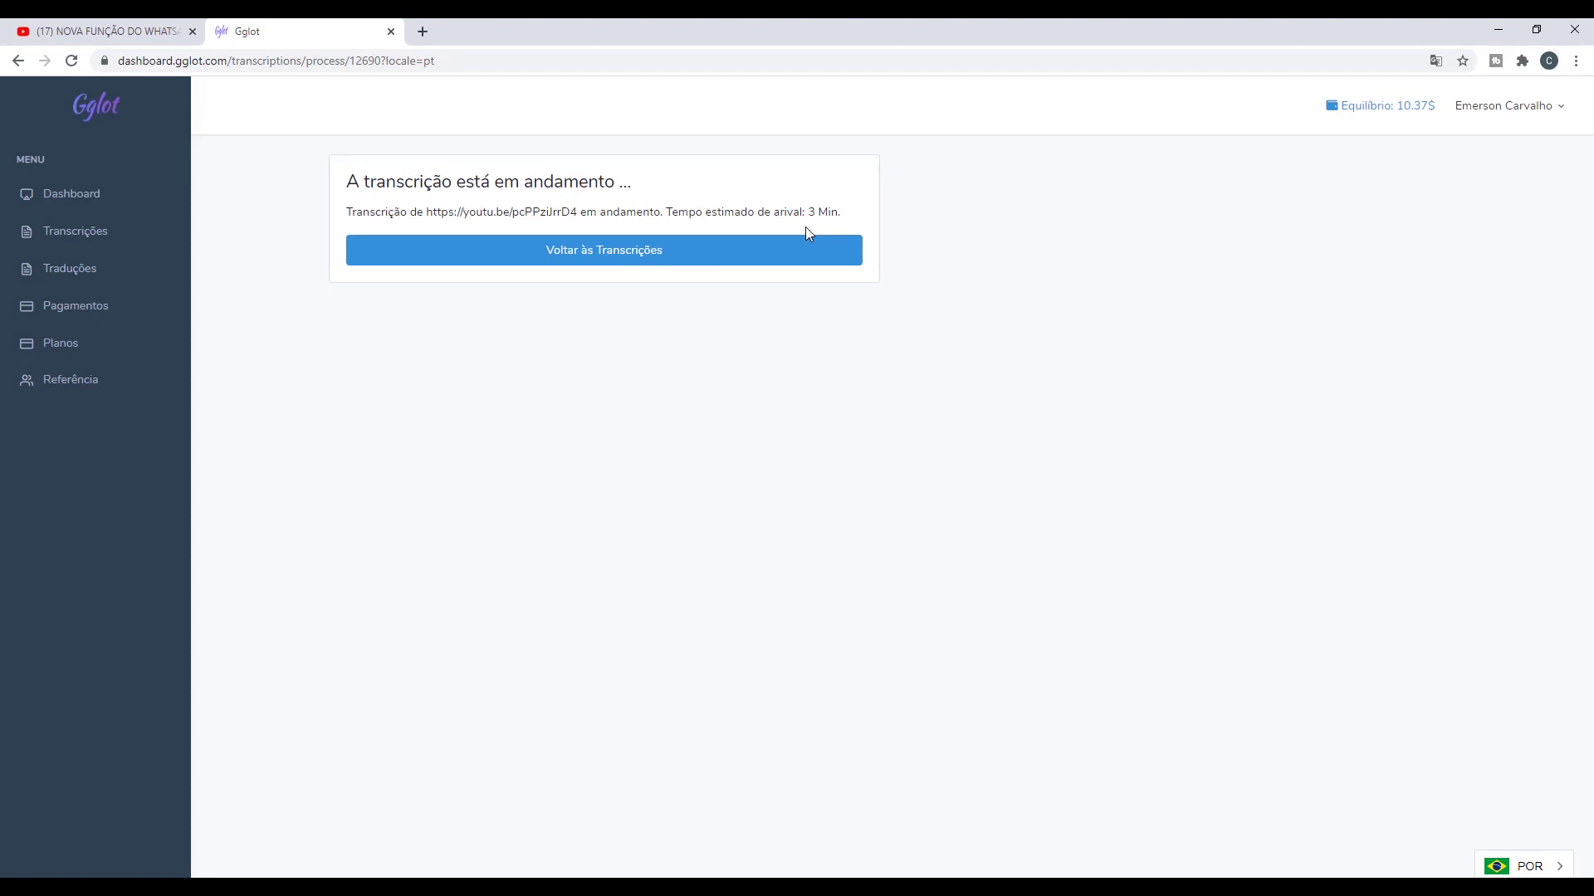
left_click(646, 259)
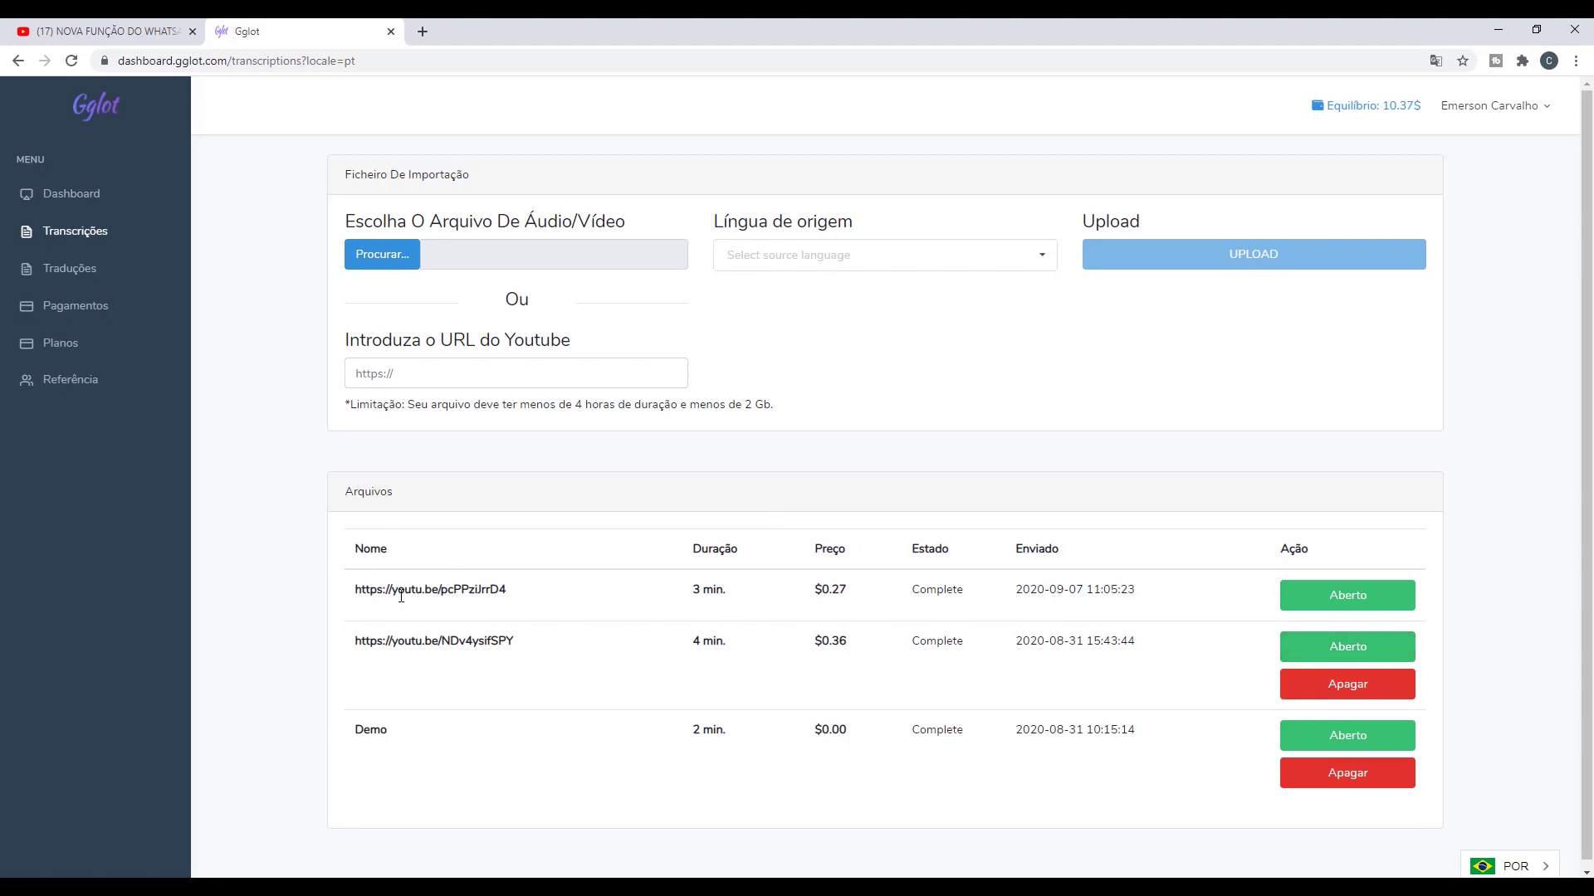
left_click(1331, 599)
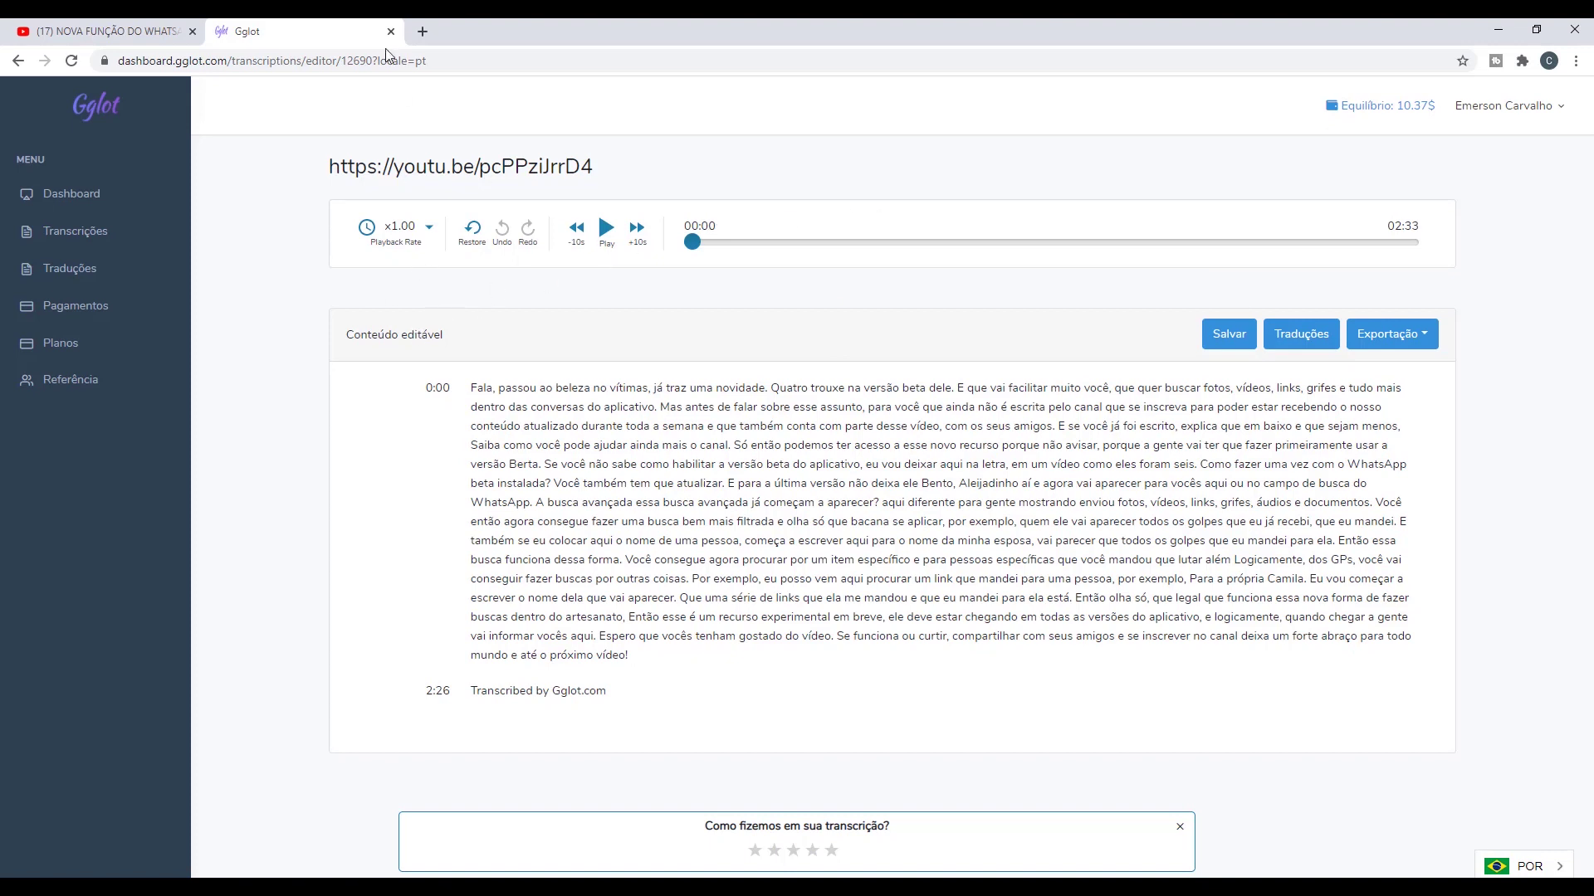
- Play the audio and correct the transcript with "Bom pessoal então pra gente" and "atualizar ele para a última versão, então deixa ele bem atualizado"
left_click(596, 232)
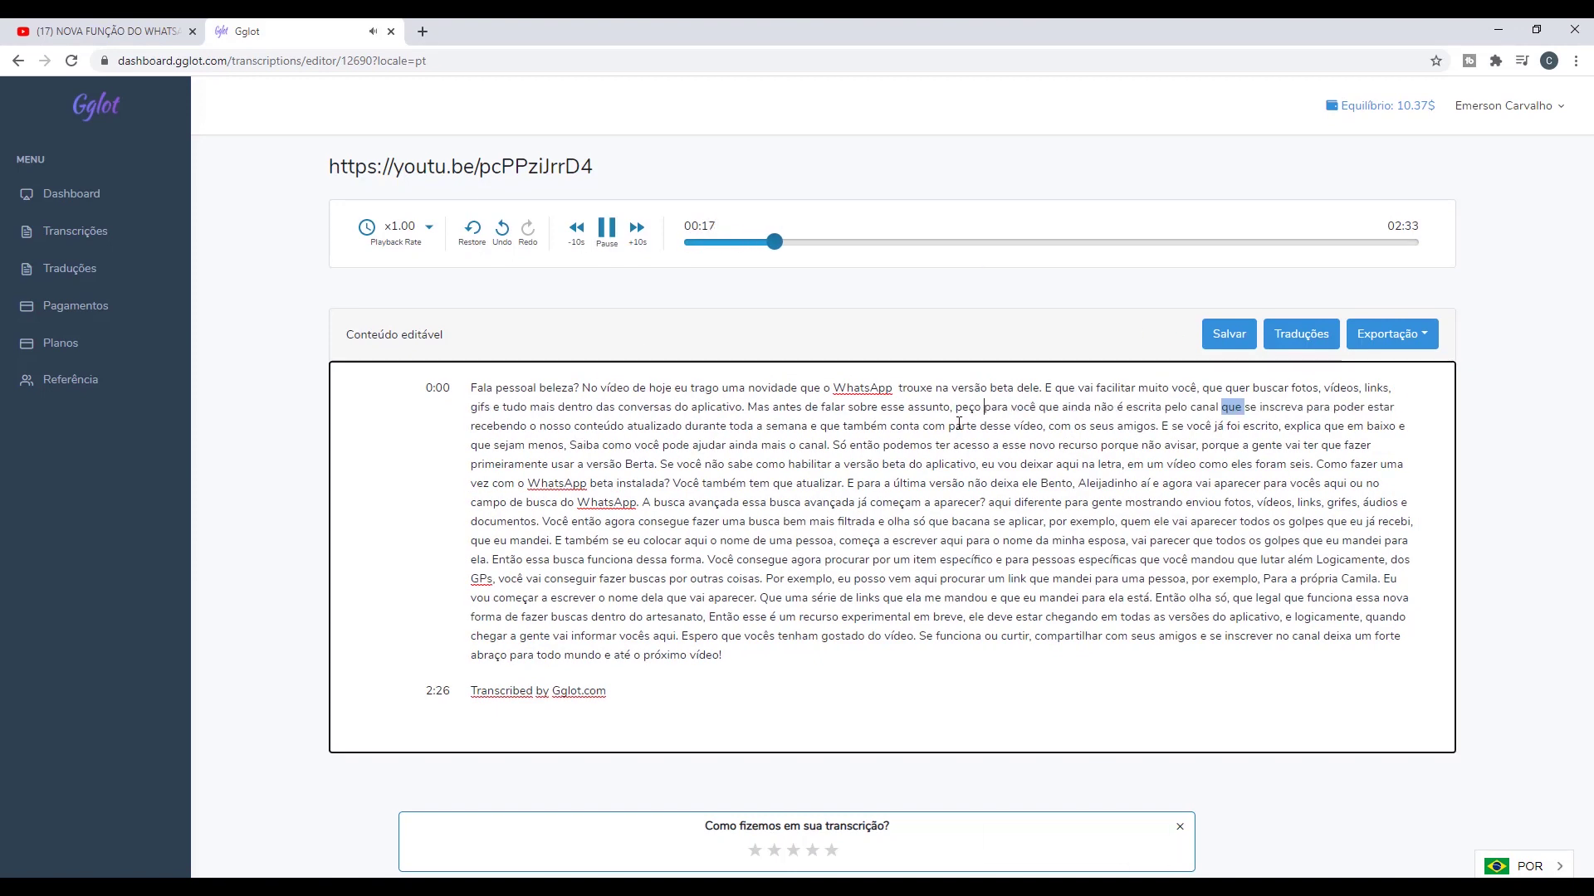
double_click(853, 446)
type("Bom pessoal então pra gente")
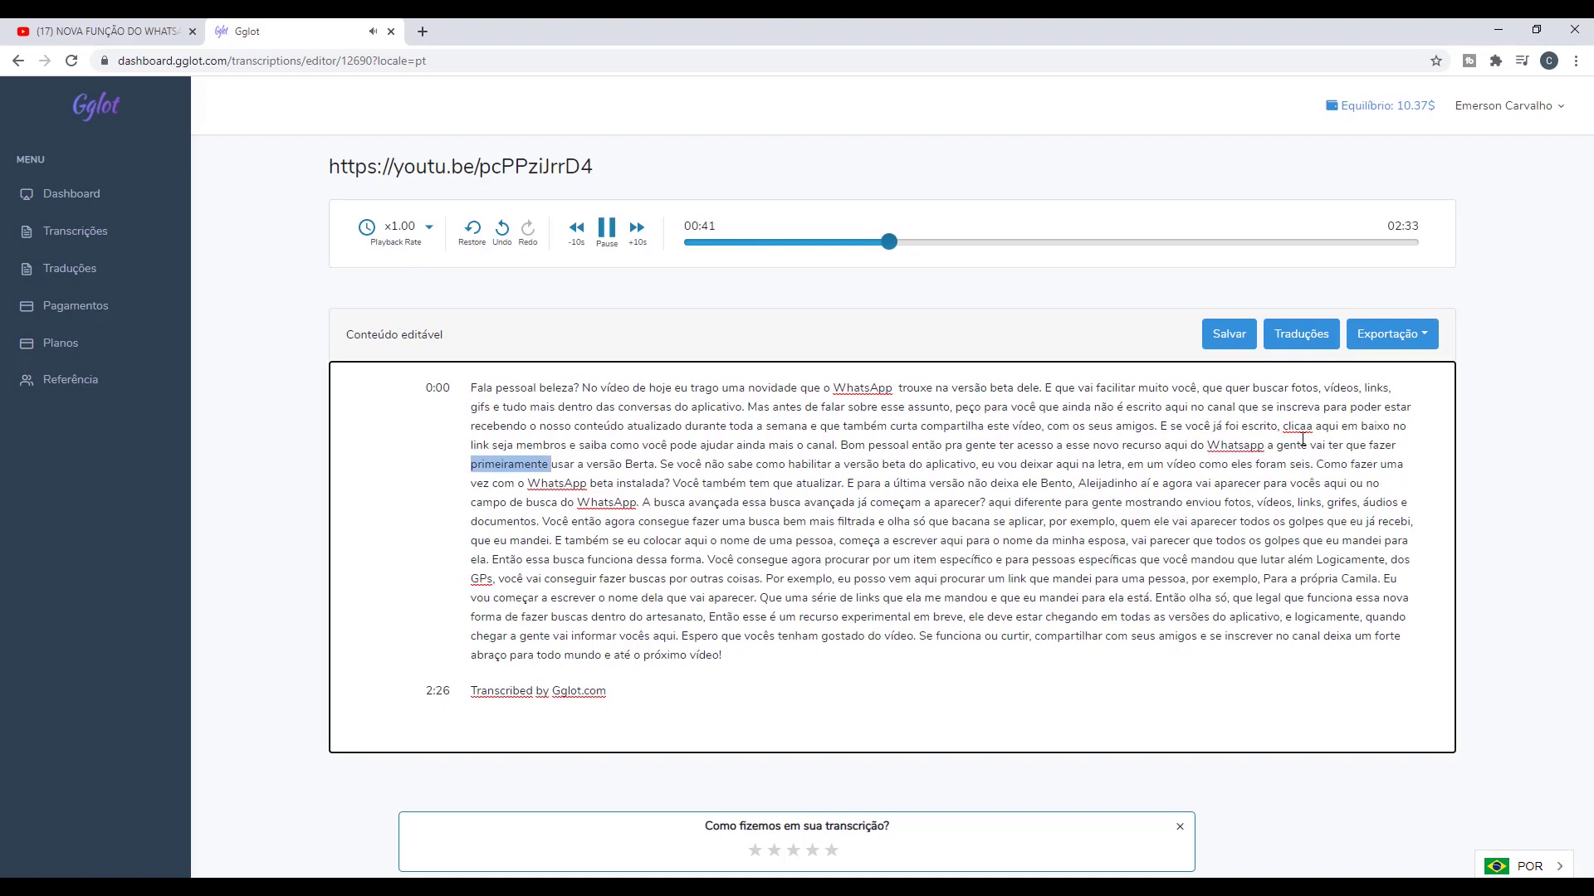
type("Uma vez com o WhatsApp beta instalado, você também tem que atualizar ele para a última versão, então deixa ele bem atualizado")
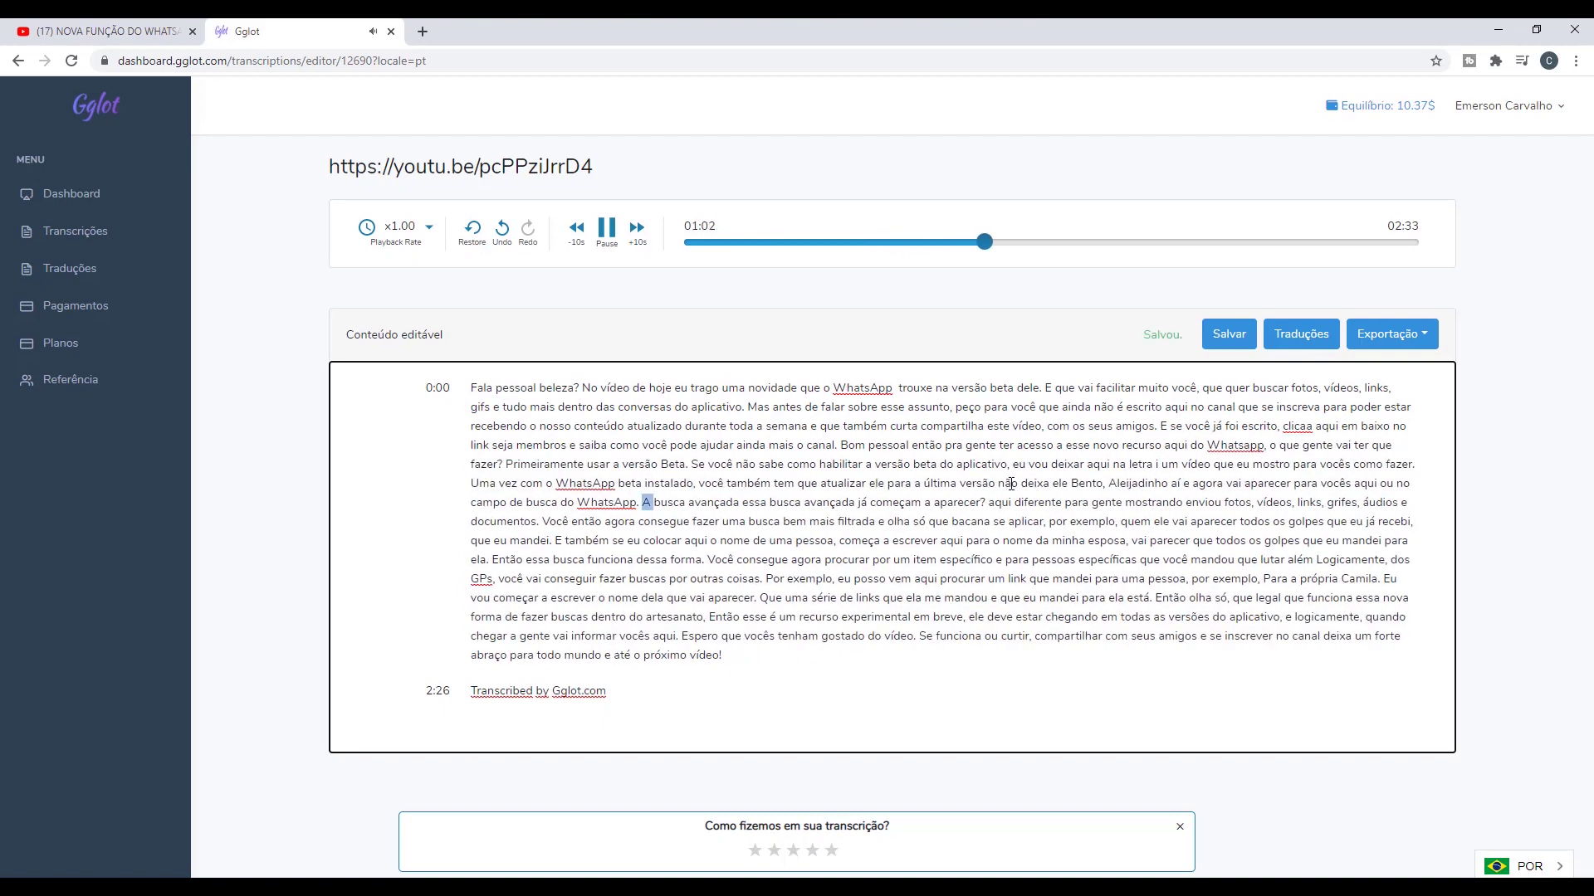
- Replace the wrongly transcribed words in the search explanation with "gifs" and the wording about the contact's name with "aqui e vai"
double_click(1227, 521)
type("gifs")
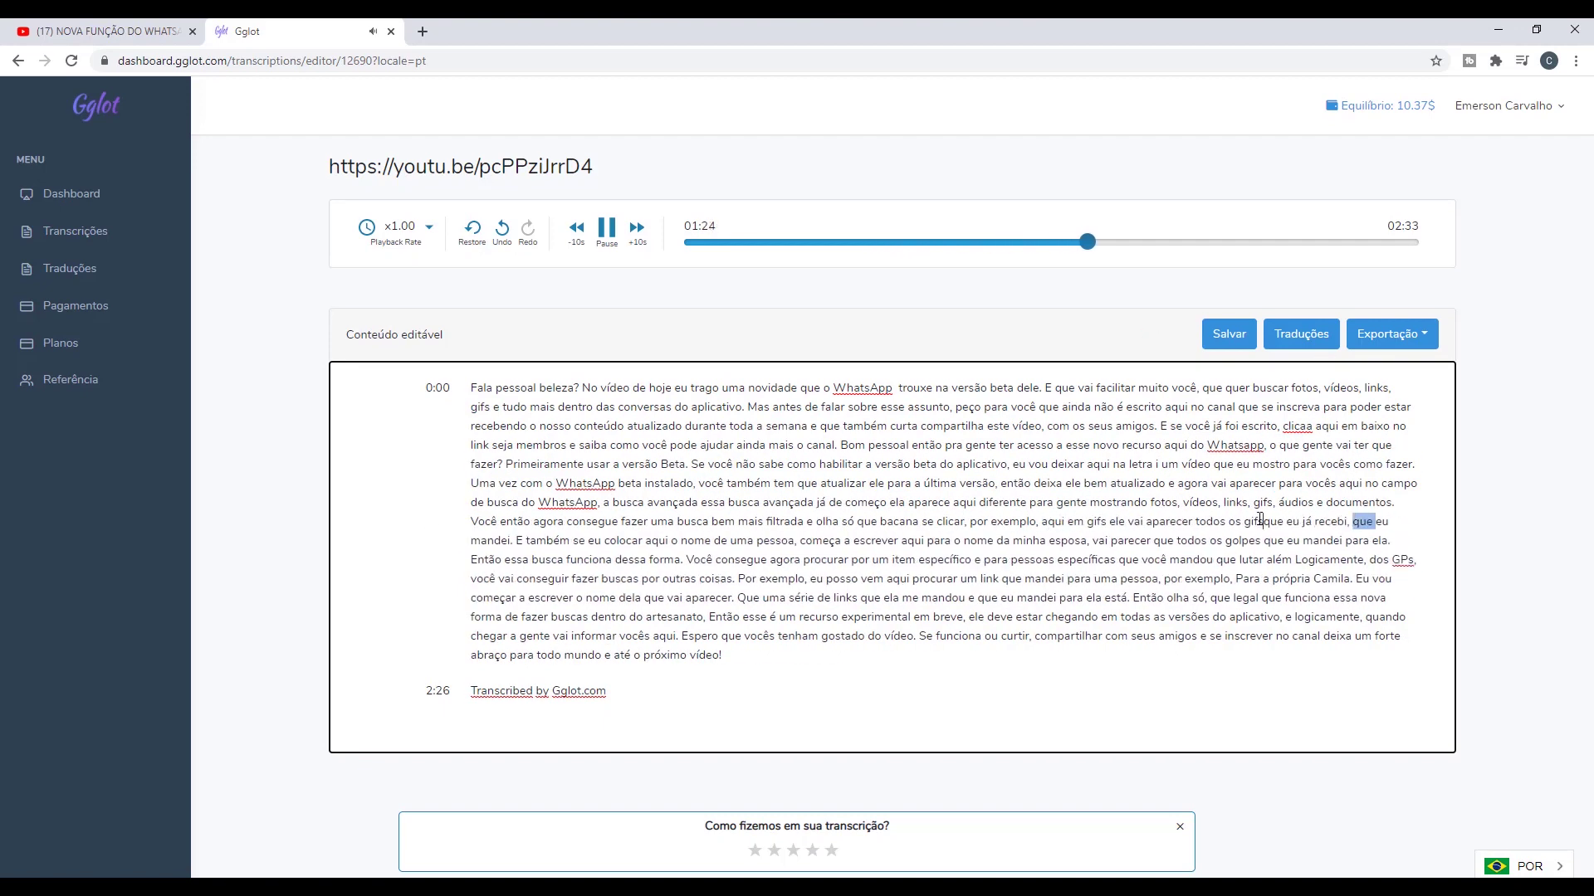
left_click_drag(628, 598, 600, 599)
type("aqui e vai")
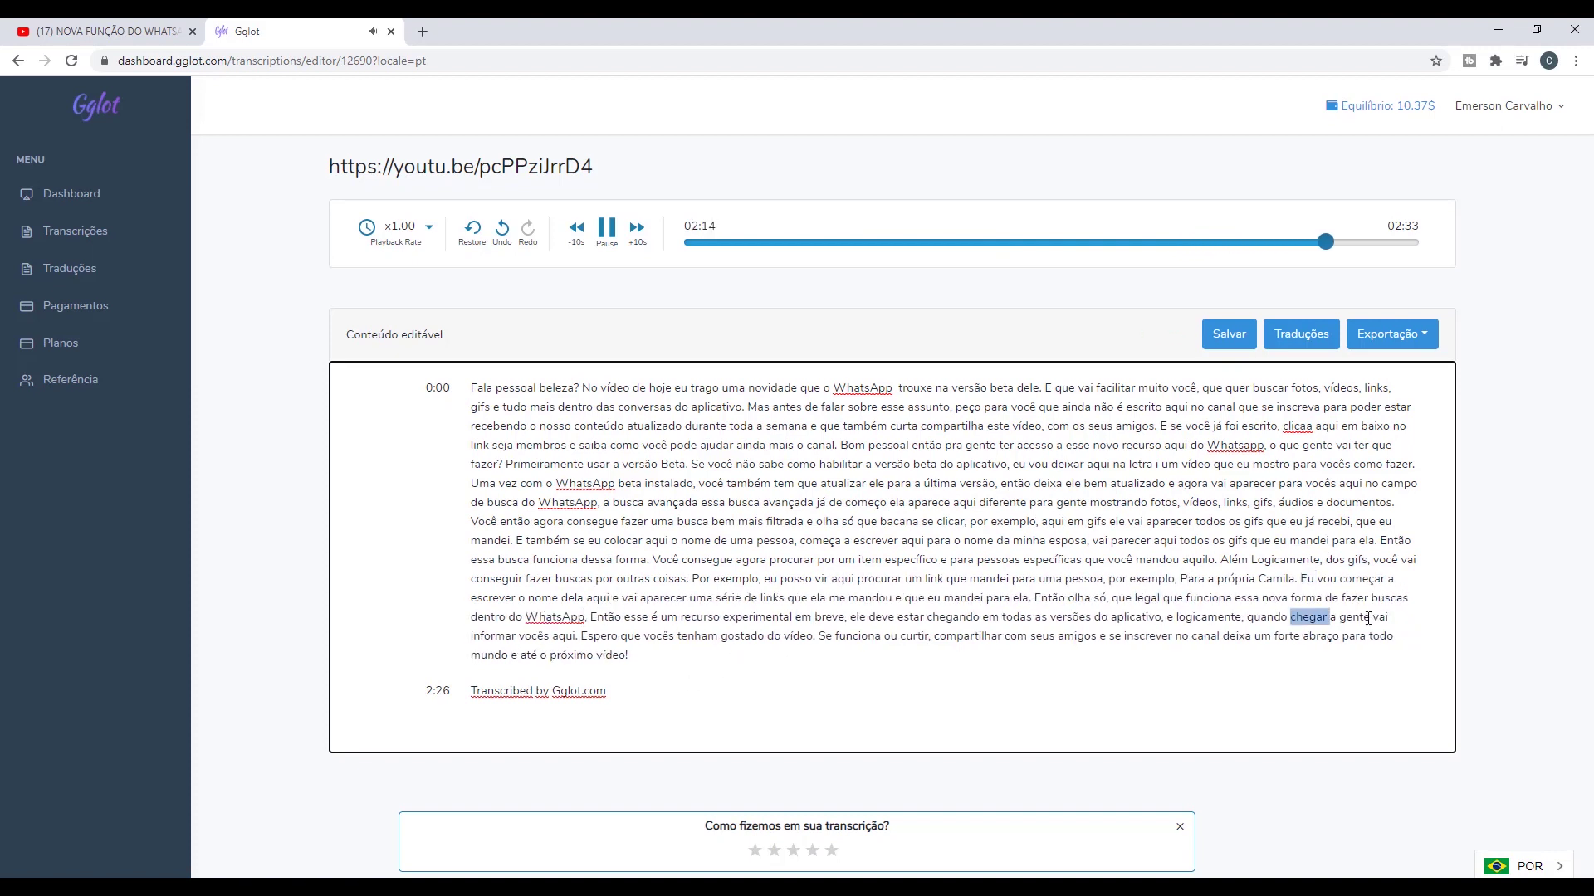
- Return the playback to 00:26 and correct the misspelled "clicaa" phrase to "clica aqui"
left_click(818, 242)
left_click_drag(1283, 426, 1317, 442)
left_click(1398, 522)
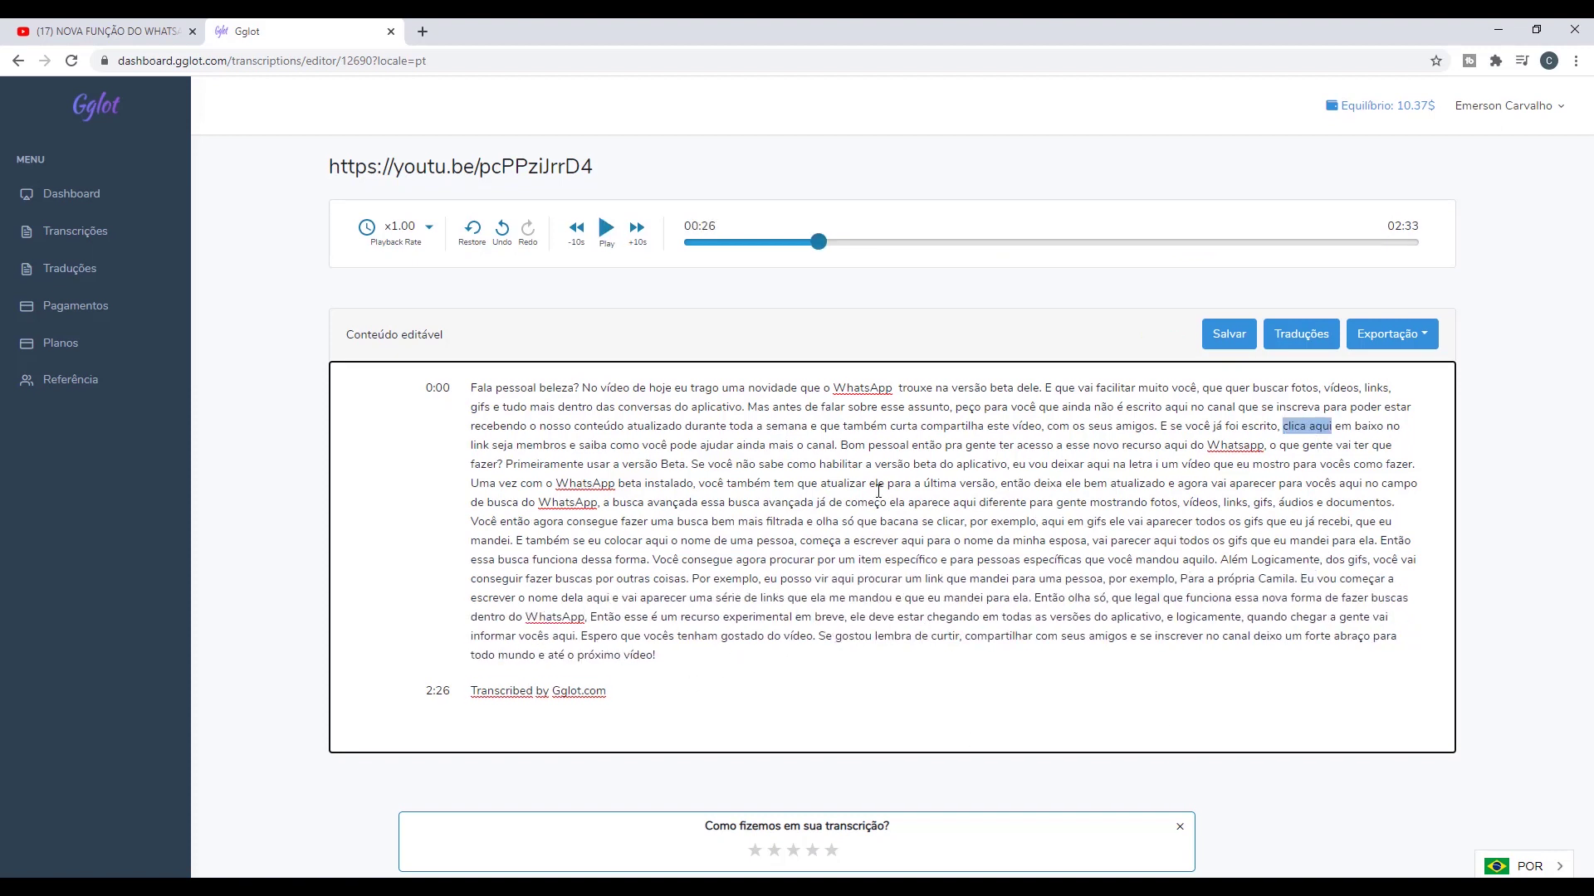